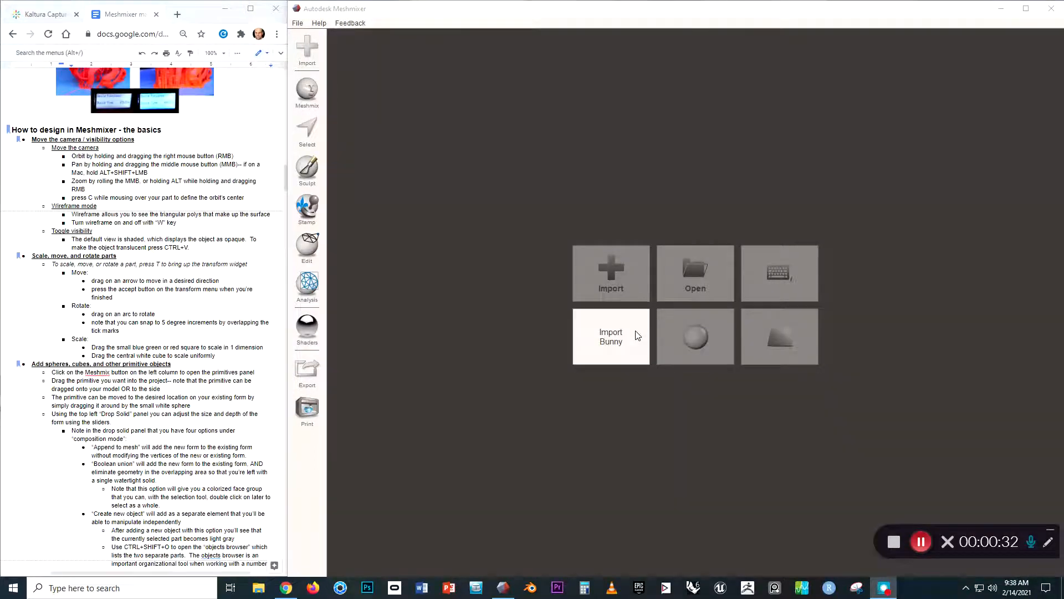
Import the sample bunny model into the empty scene.
click(614, 339)
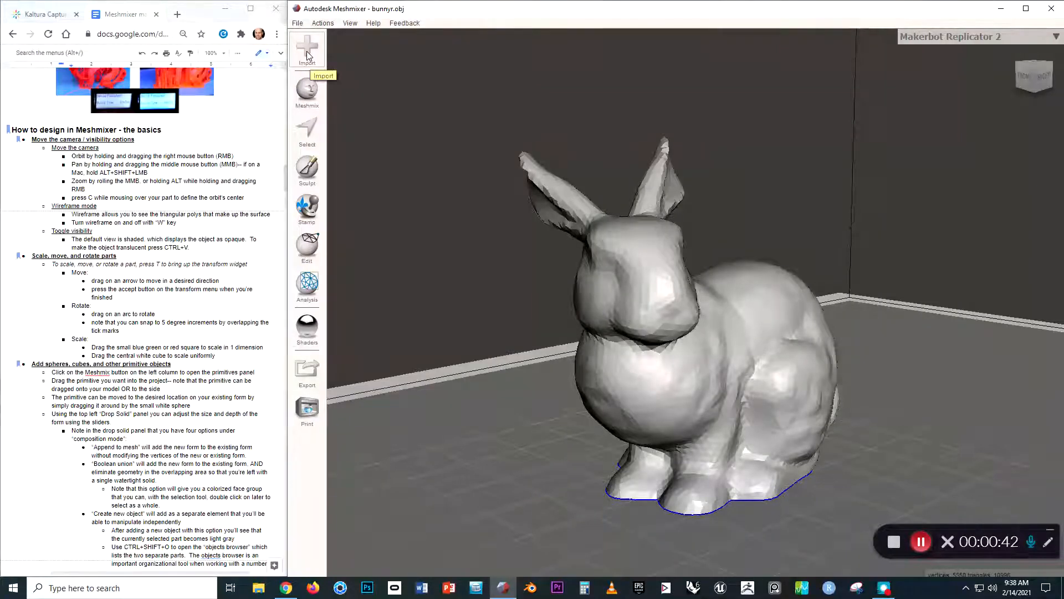
click(307, 51)
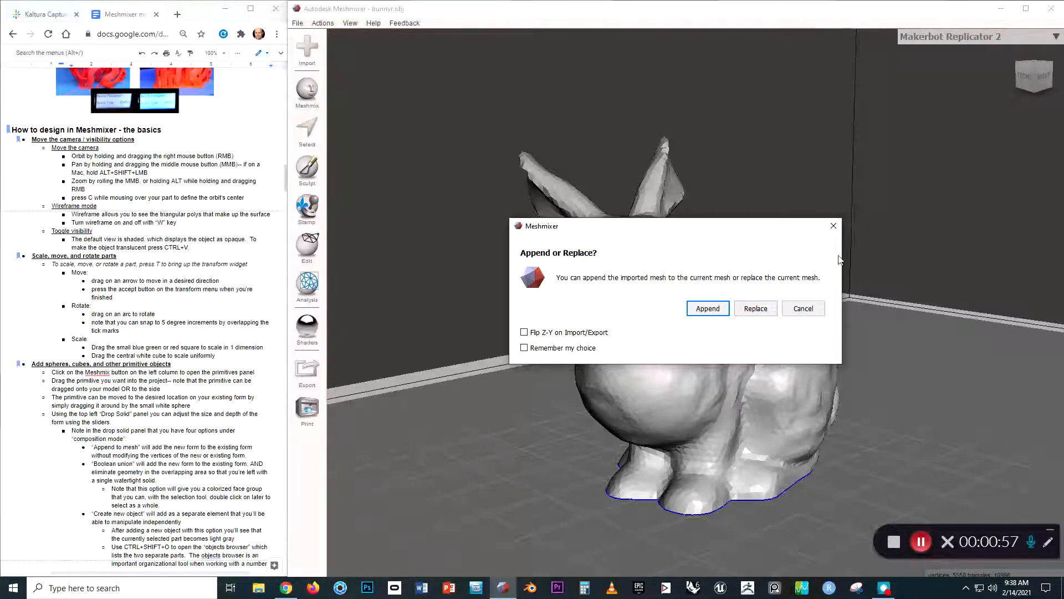
click(835, 230)
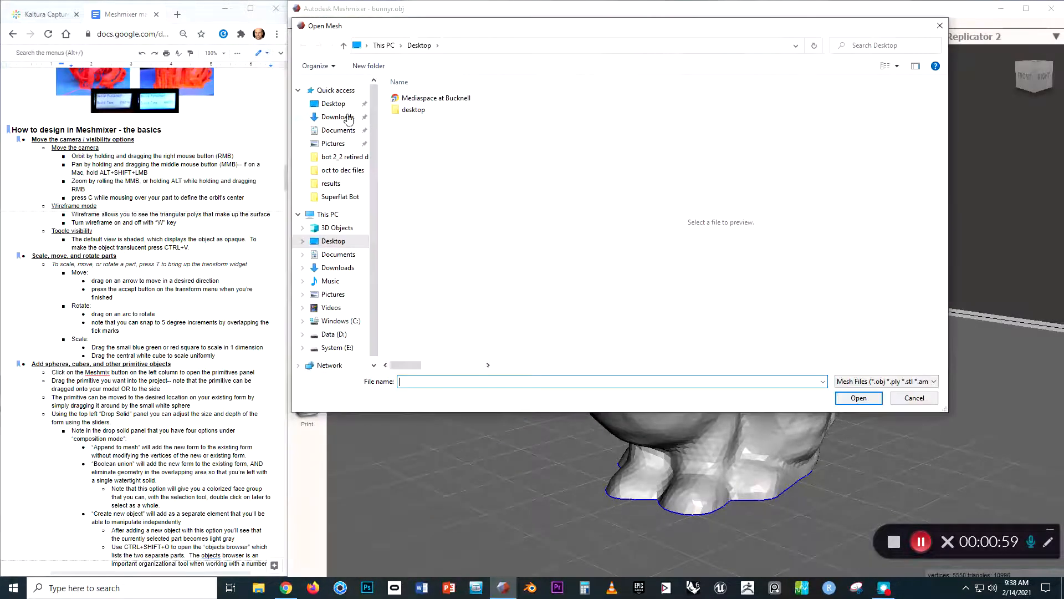
click(938, 25)
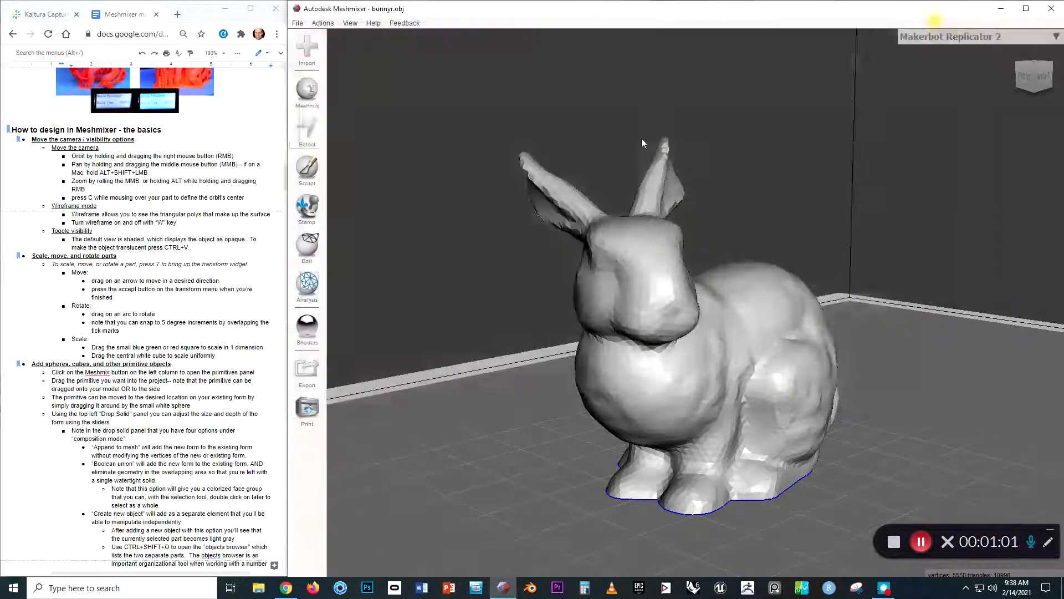
Browse the Meshmix part library, viewing the Primitives, Letters and Legs collections.
click(306, 90)
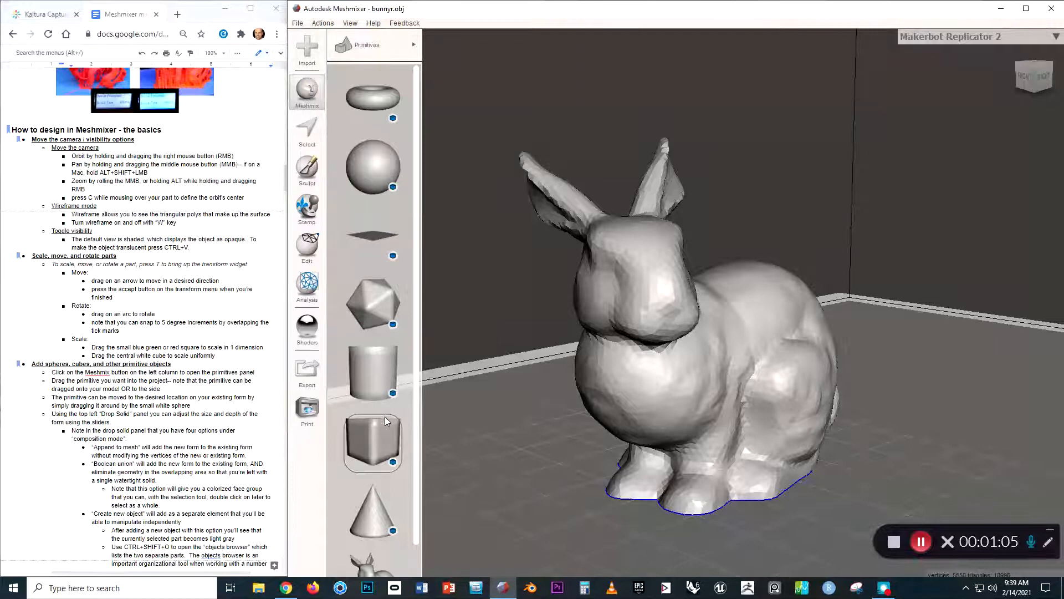
scroll(382, 426, down, 1)
click(394, 52)
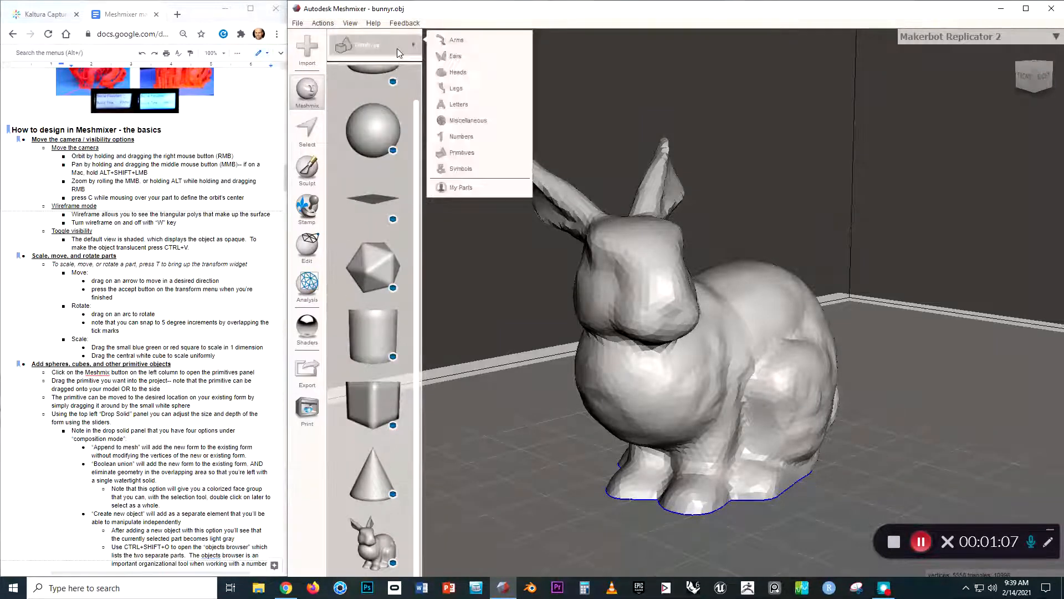
click(463, 107)
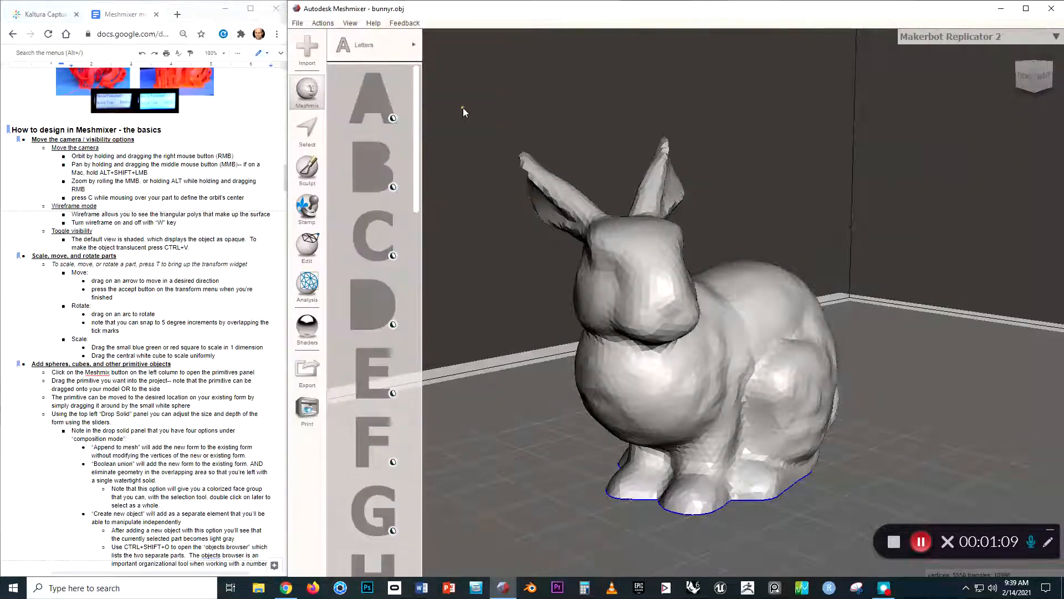
click(409, 49)
click(446, 91)
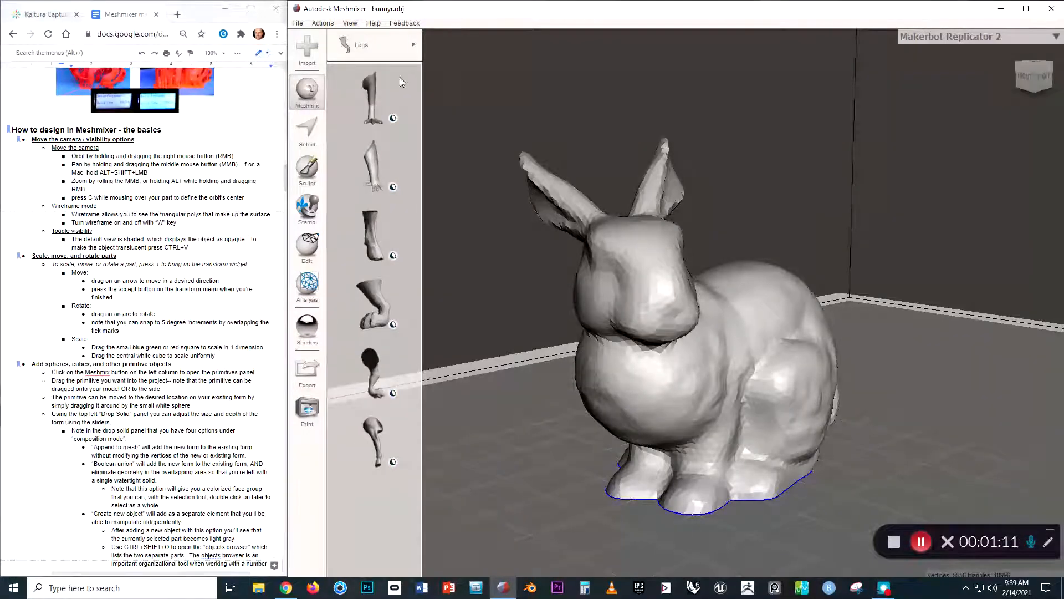
click(386, 46)
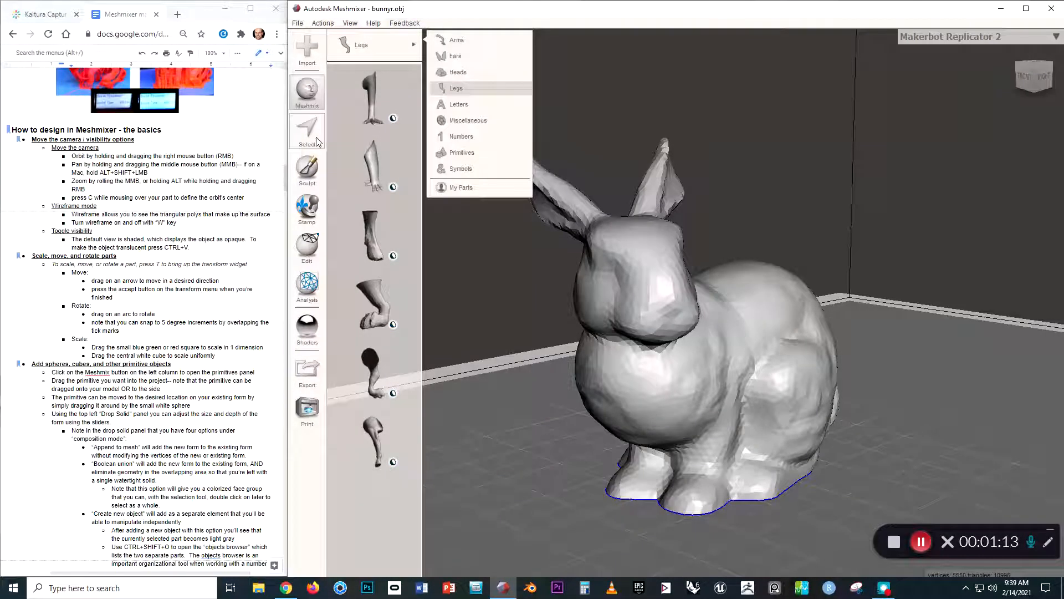
Brush-select the faces of the bunny's head and both ears with the Unwrap Brush at size 55.
click(307, 132)
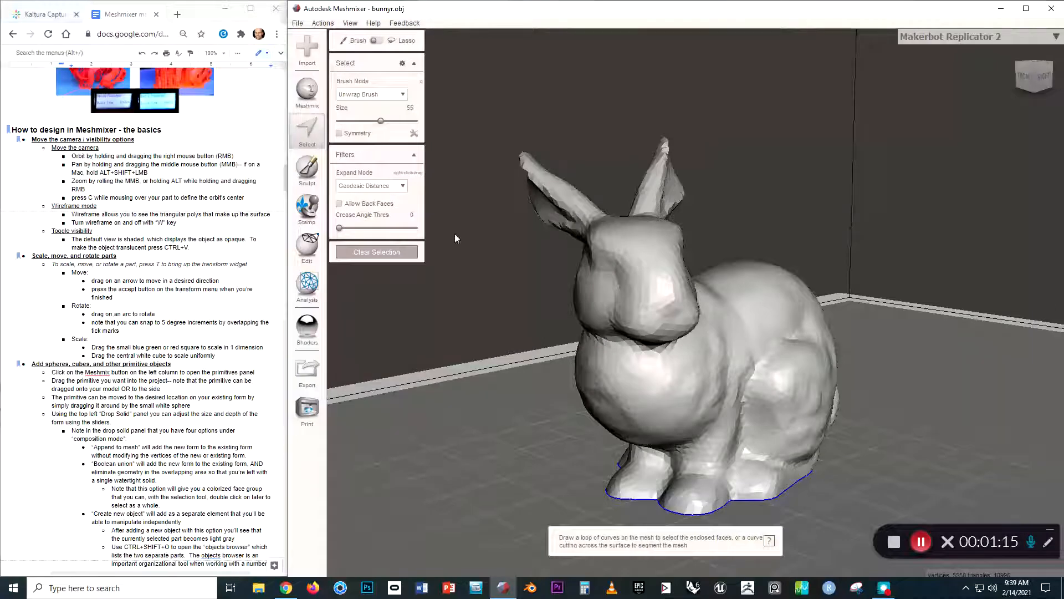
drag(634, 270, 662, 323)
mouse_move(747, 342)
mouse_down()
mouse_move(709, 346)
mouse_move(774, 317)
mouse_move(725, 376)
mouse_move(765, 363)
mouse_move(787, 383)
mouse_move(776, 277)
mouse_move(665, 305)
mouse_move(703, 333)
mouse_up()
mouse_move(739, 202)
mouse_down()
mouse_move(675, 284)
mouse_move(534, 360)
mouse_up()
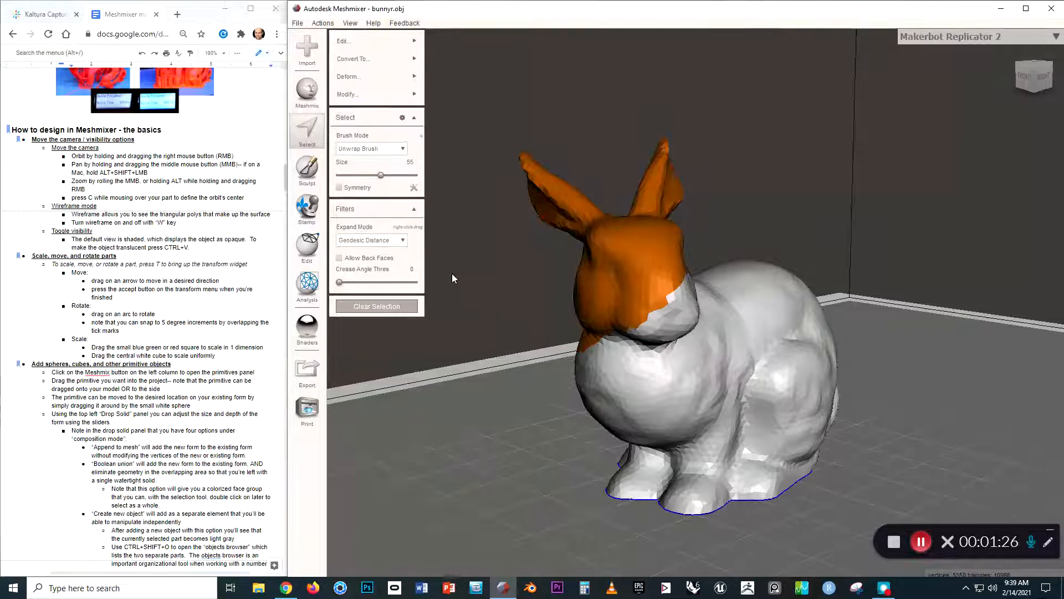
Sculpt raised round bumps on the bunny's back and flank with the Volume brush at strength 91 and size 55.
click(307, 168)
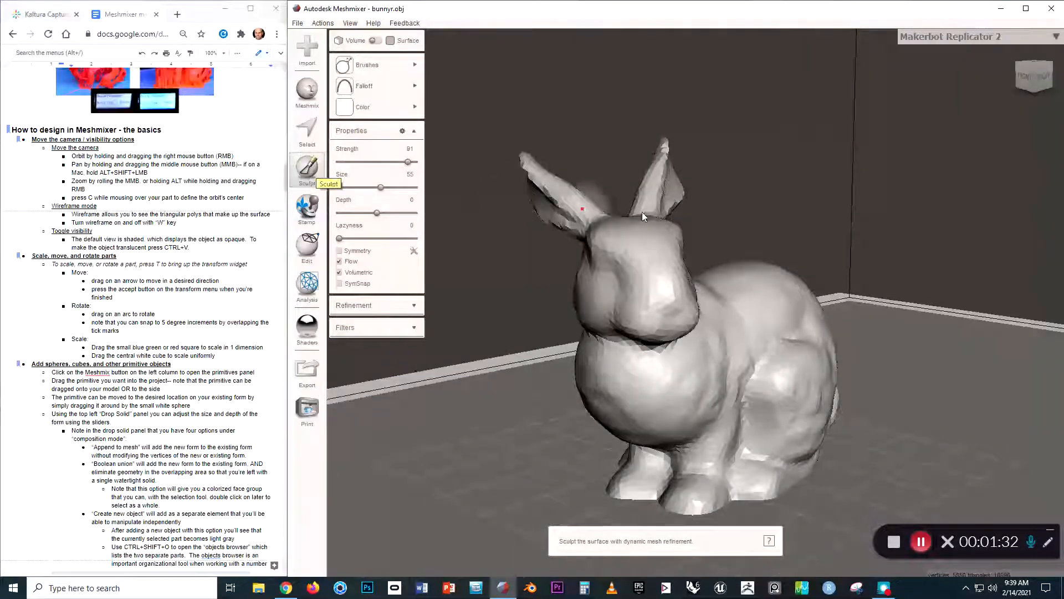
mouse_move(788, 289)
mouse_down()
mouse_move(723, 331)
mouse_move(768, 329)
mouse_up()
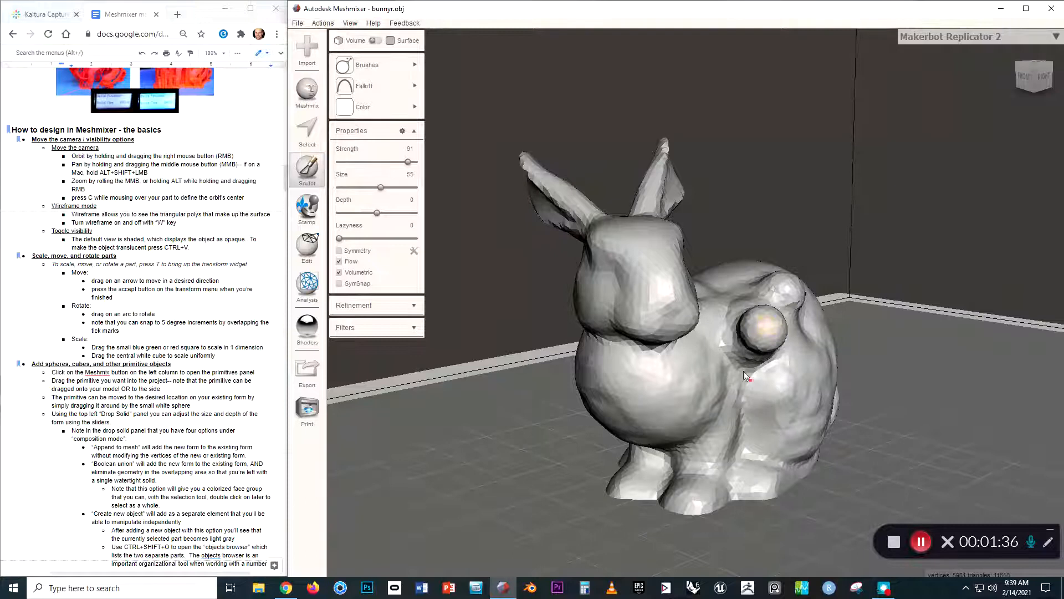
click(310, 216)
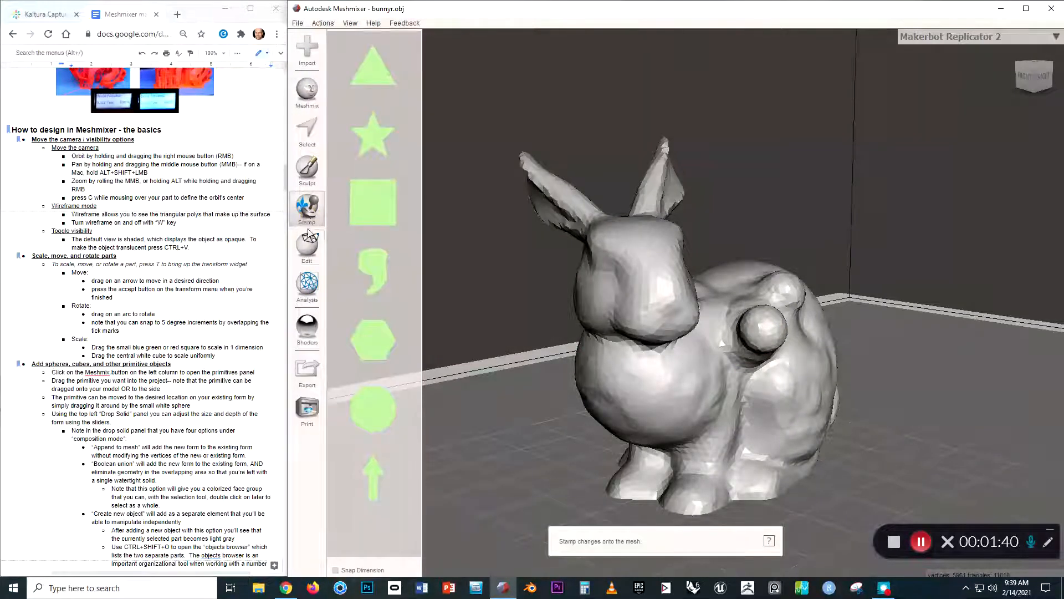
click(307, 249)
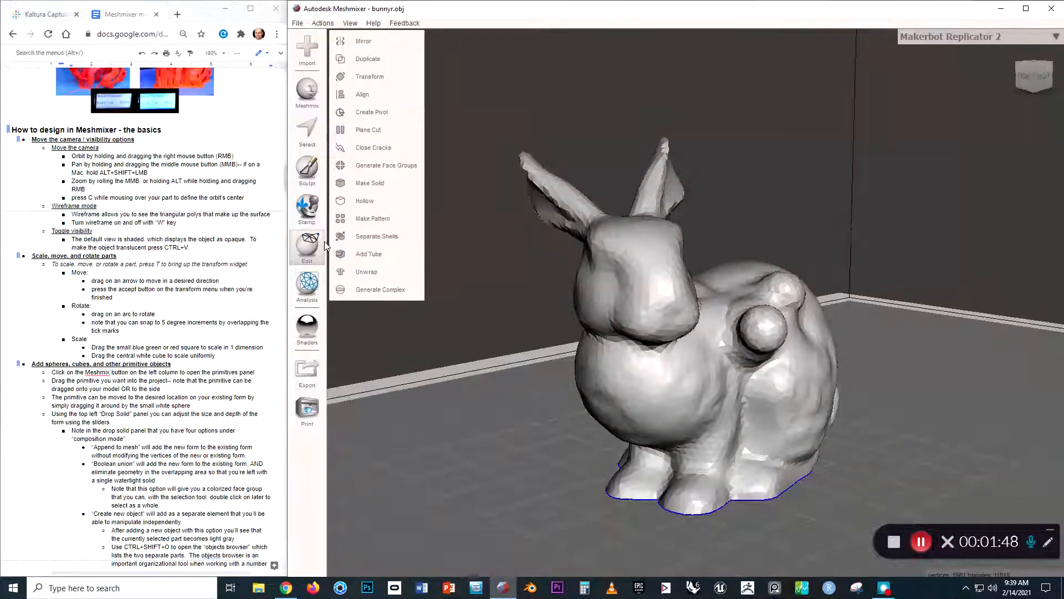
mouse_move(308, 284)
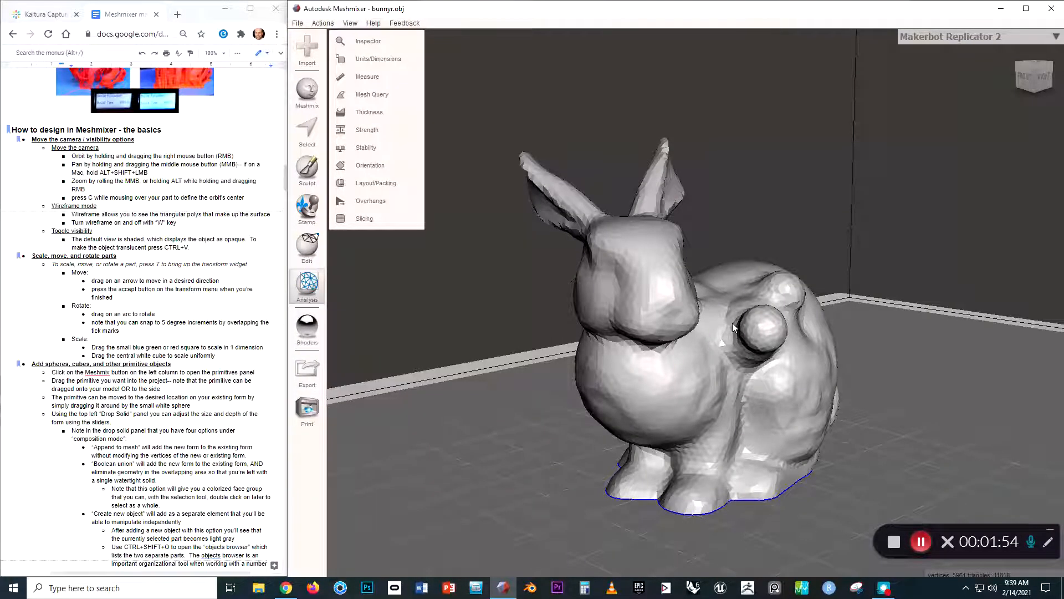
Select a small patch of faces behind the bunny's neck, beside the sculpted bumps, and delete it to make a hole.
right_drag(727, 317, 717, 335)
key(s)
click(706, 318)
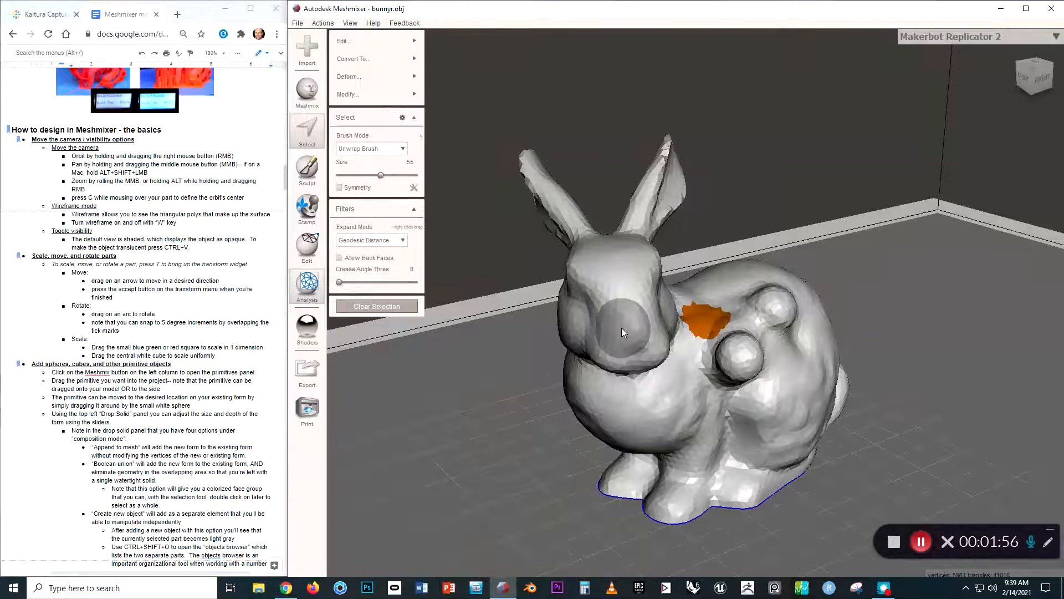
key(Delete)
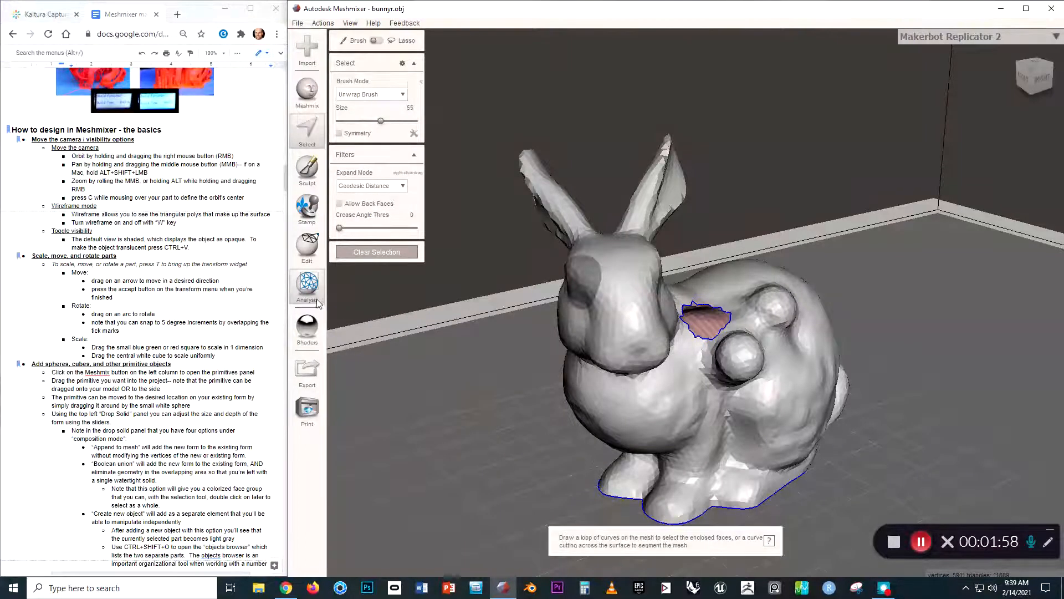
Run the Inspector on the bunny mesh to examine its open boundaries.
mouse_move(314, 294)
click(383, 43)
right_drag(504, 273, 538, 353)
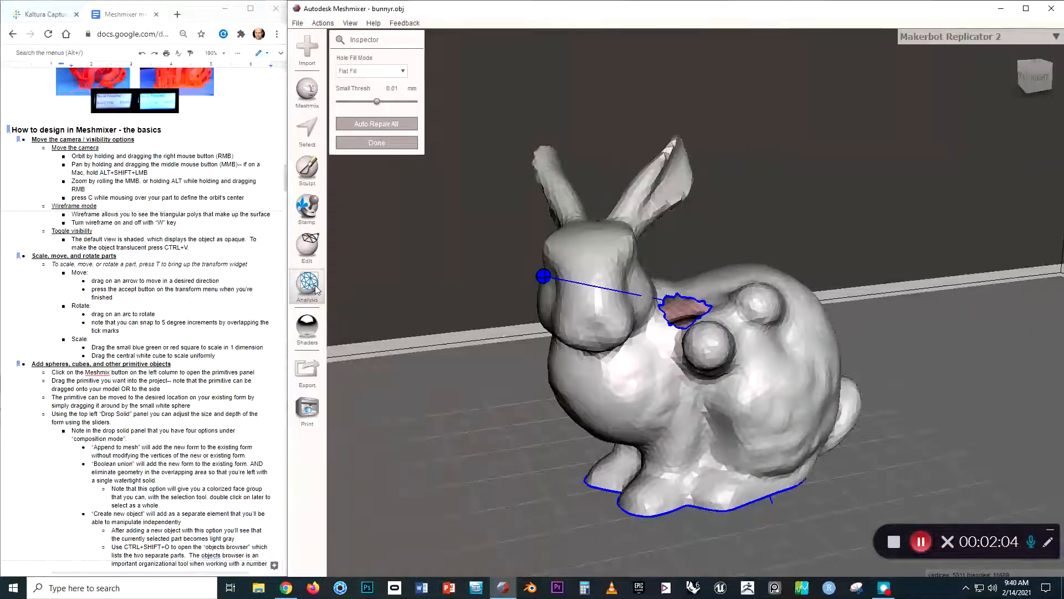
click(307, 373)
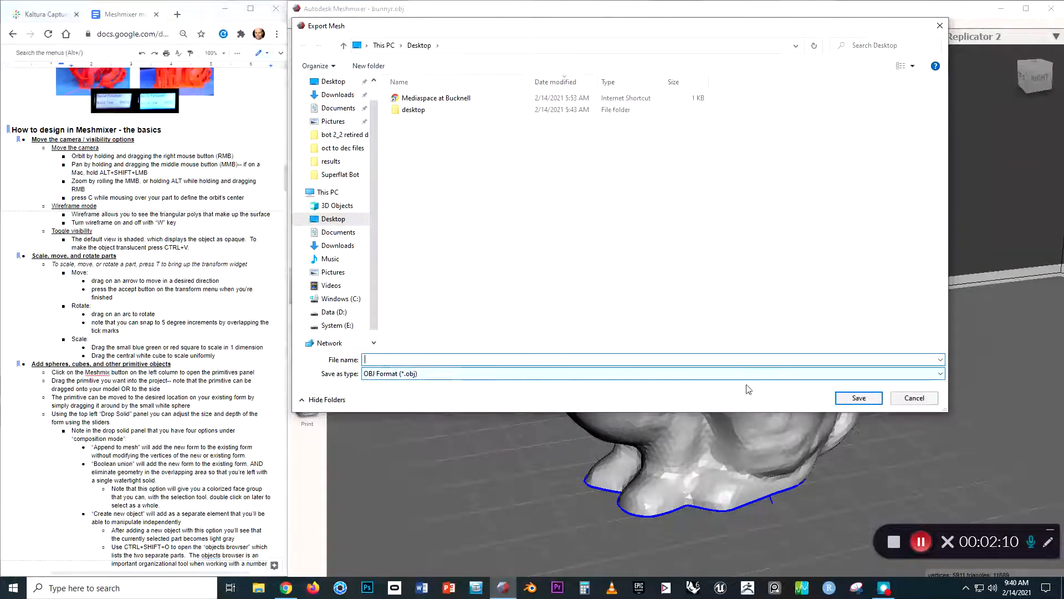
click(914, 397)
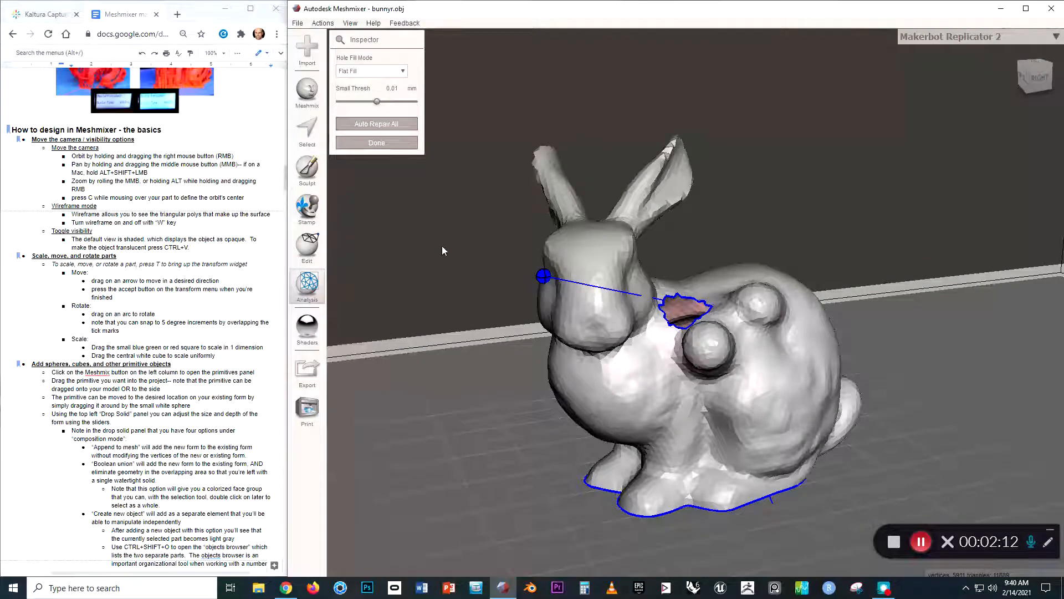
right_drag(473, 247, 496, 263)
key(Escape)
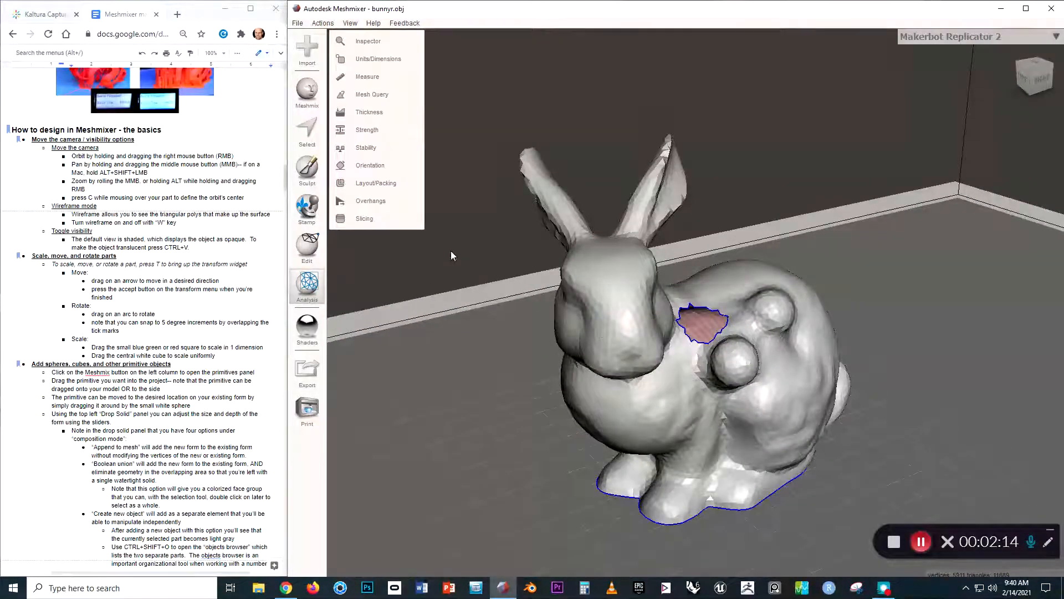
click(298, 23)
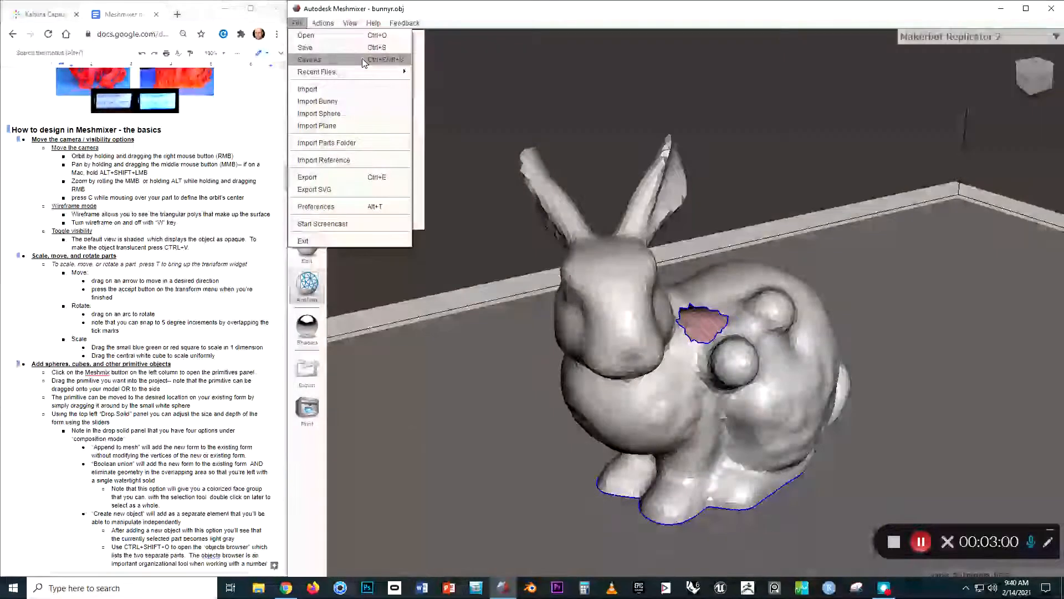
mouse_move(345, 22)
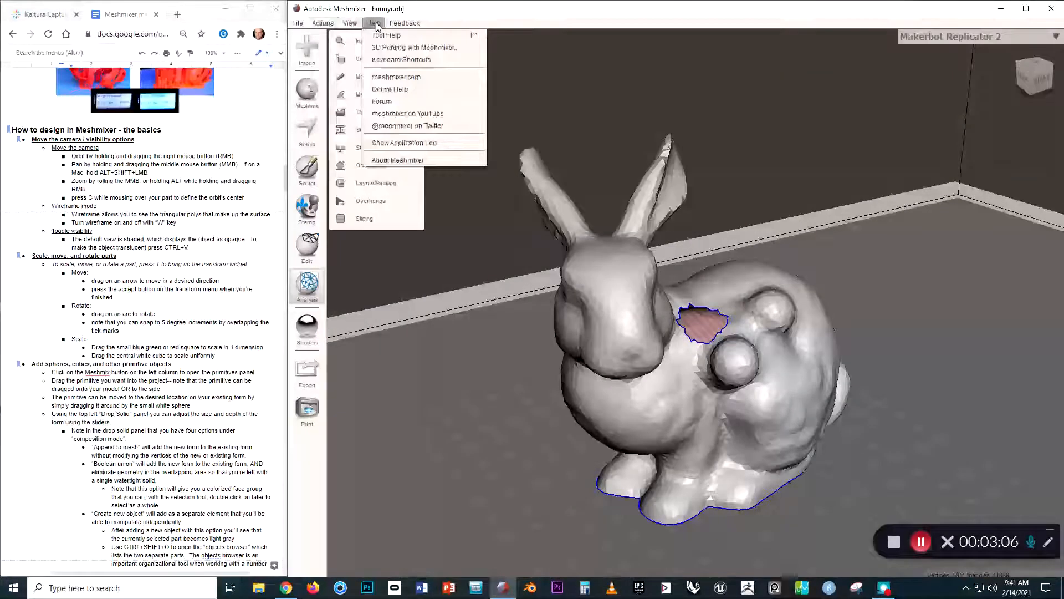
click(479, 179)
Examine the bunny from several angles and distances, and highlight the camera-movement instructions in the Google Docs notes.
right_drag(479, 180, 555, 276)
right_drag(645, 264, 751, 292)
scroll(731, 312, down, 3)
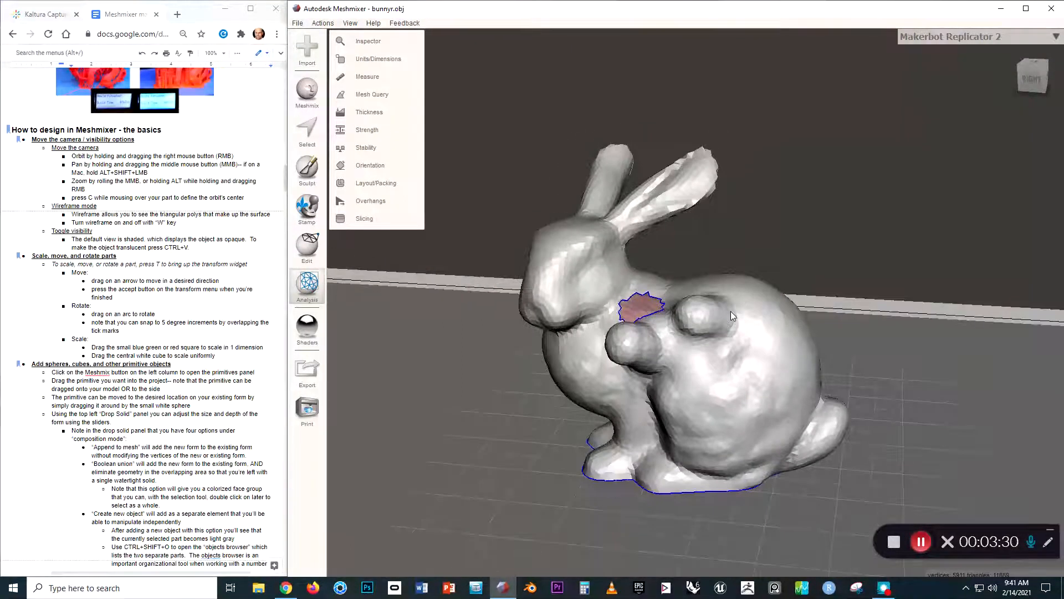
scroll(678, 354, down, 2)
scroll(678, 358, up, 2)
drag(72, 157, 249, 194)
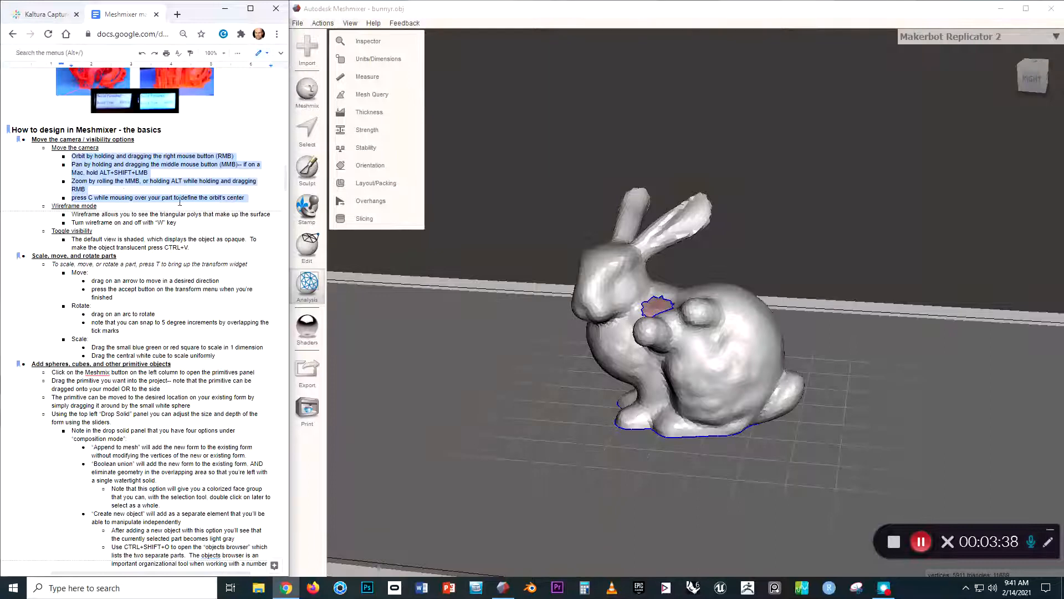
right_drag(587, 274, 658, 317)
scroll(657, 317, up, 5)
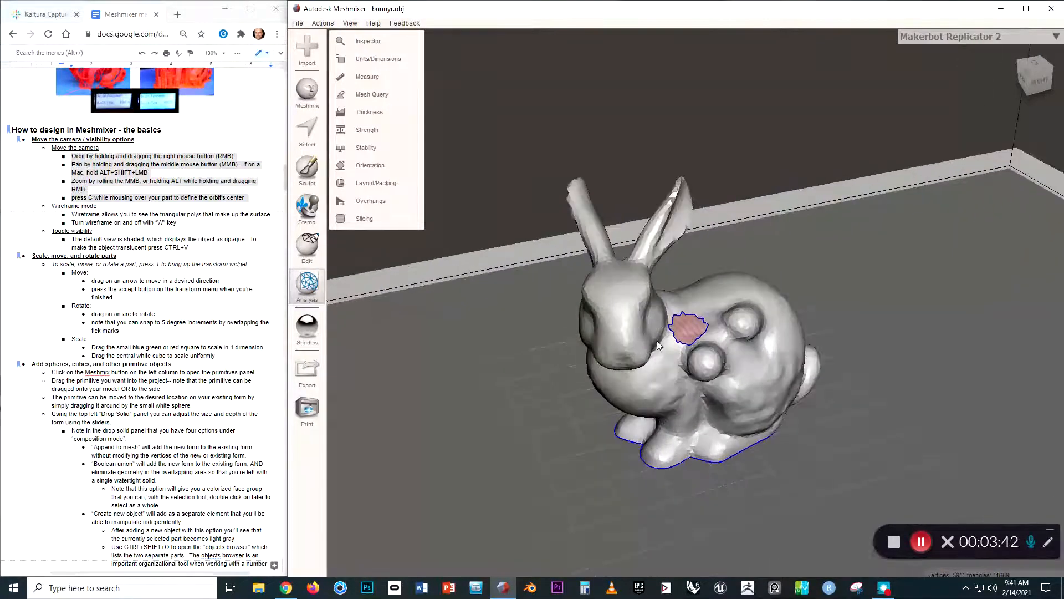
mouse_move(567, 335)
right_down()
mouse_move(565, 343)
mouse_move(599, 349)
mouse_move(459, 343)
mouse_move(707, 327)
mouse_move(479, 327)
mouse_move(581, 335)
right_up()
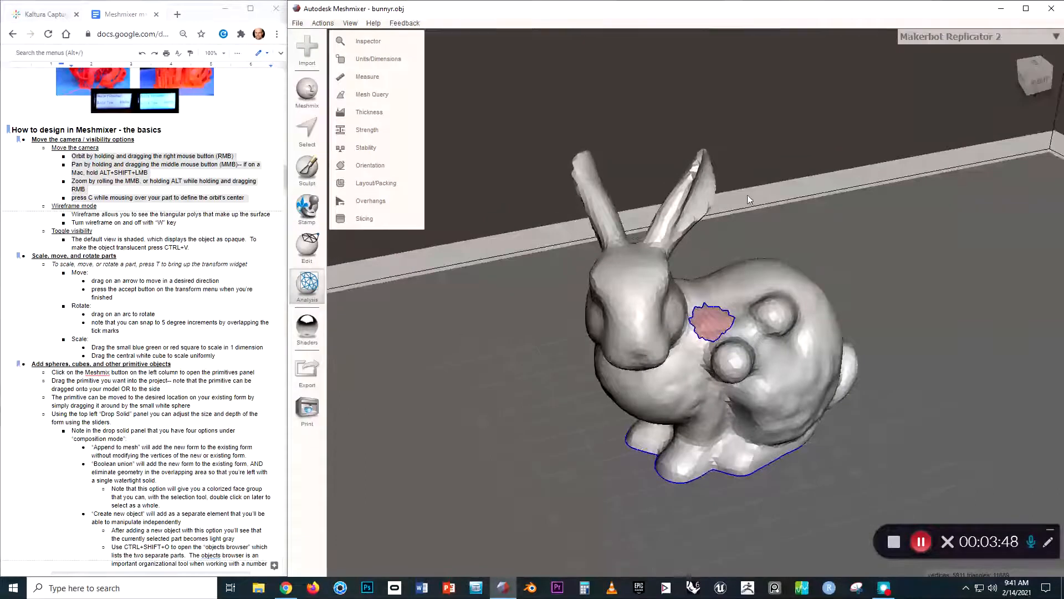
Hide the Makerbot Replicator 2 printer bed and the grid so that only the bunny is displayed.
scroll(703, 158, down, 5)
scroll(682, 314, down, 2)
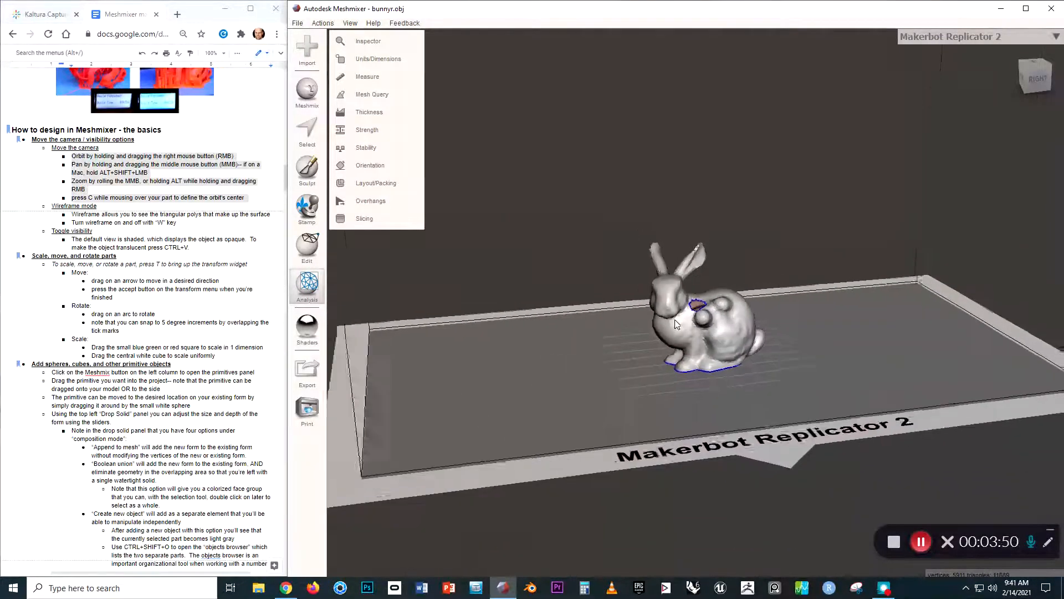
scroll(675, 323, down, 2)
mouse_move(620, 353)
right_down()
mouse_move(603, 329)
mouse_move(624, 338)
right_up()
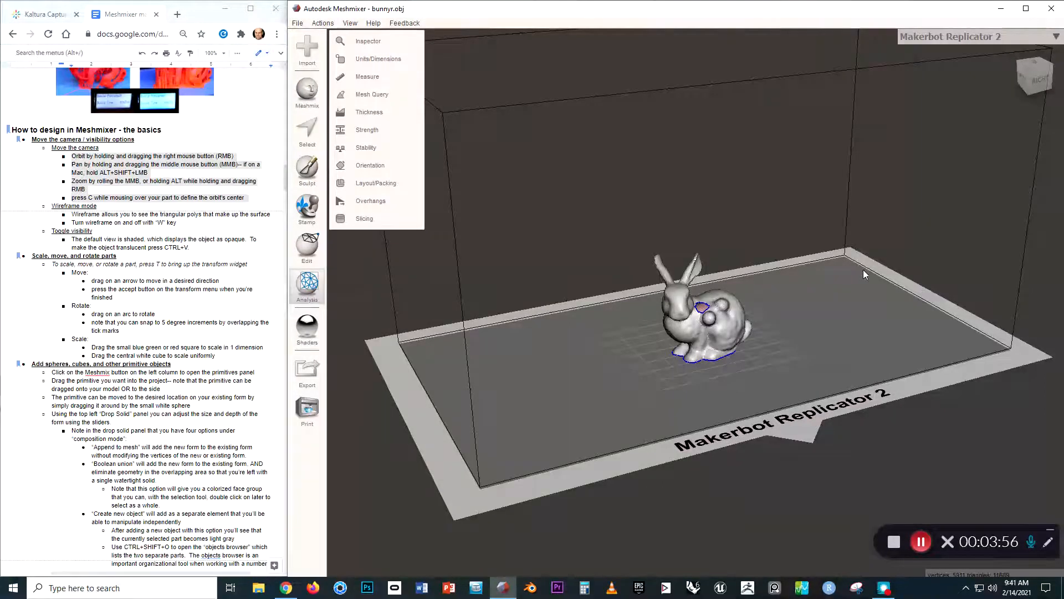
right_drag(817, 320, 788, 320)
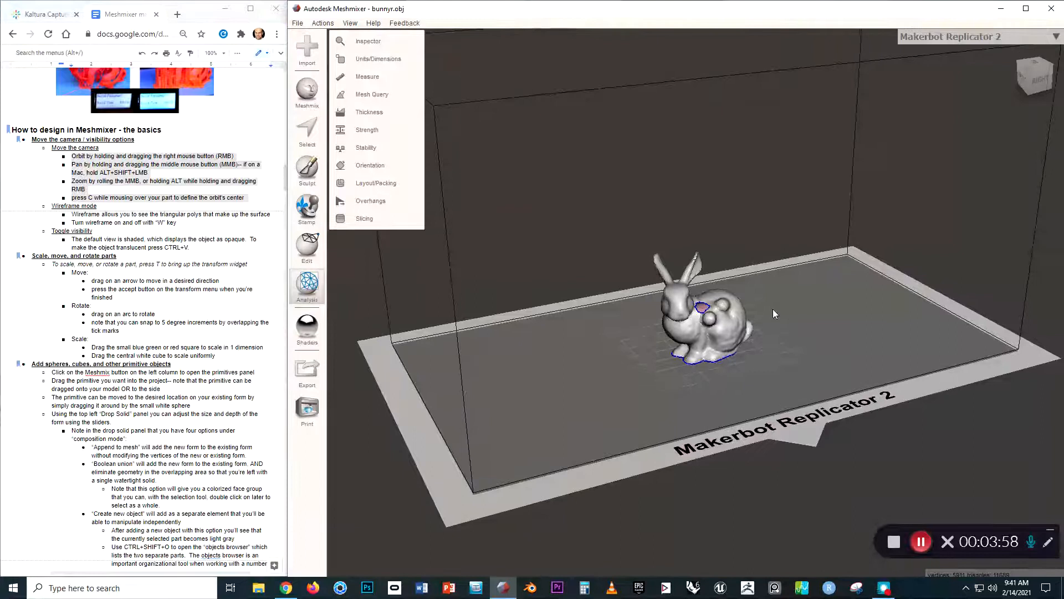
click(352, 23)
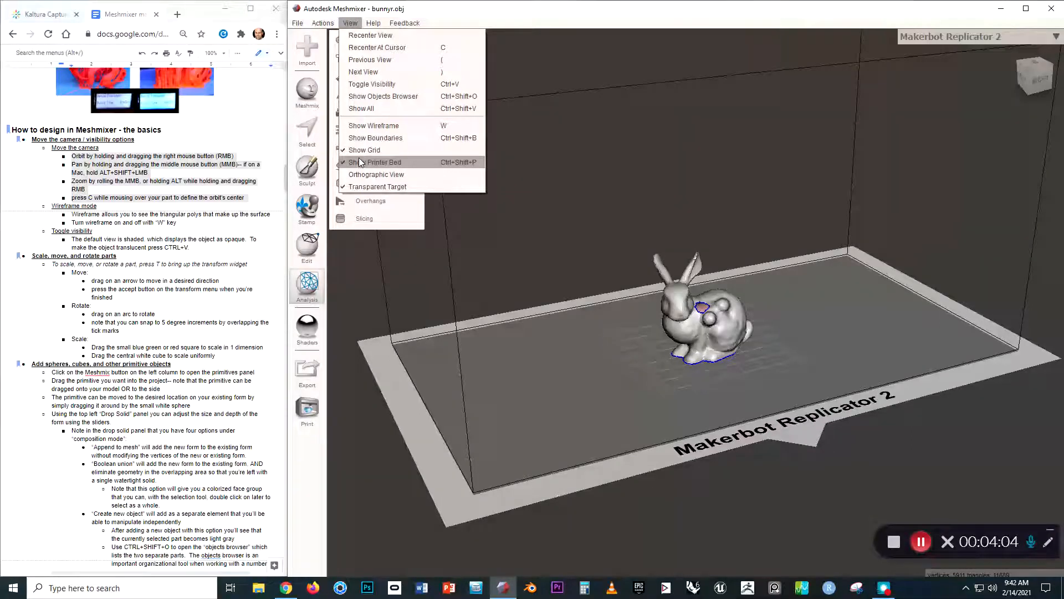
click(360, 162)
scroll(693, 330, up, 2)
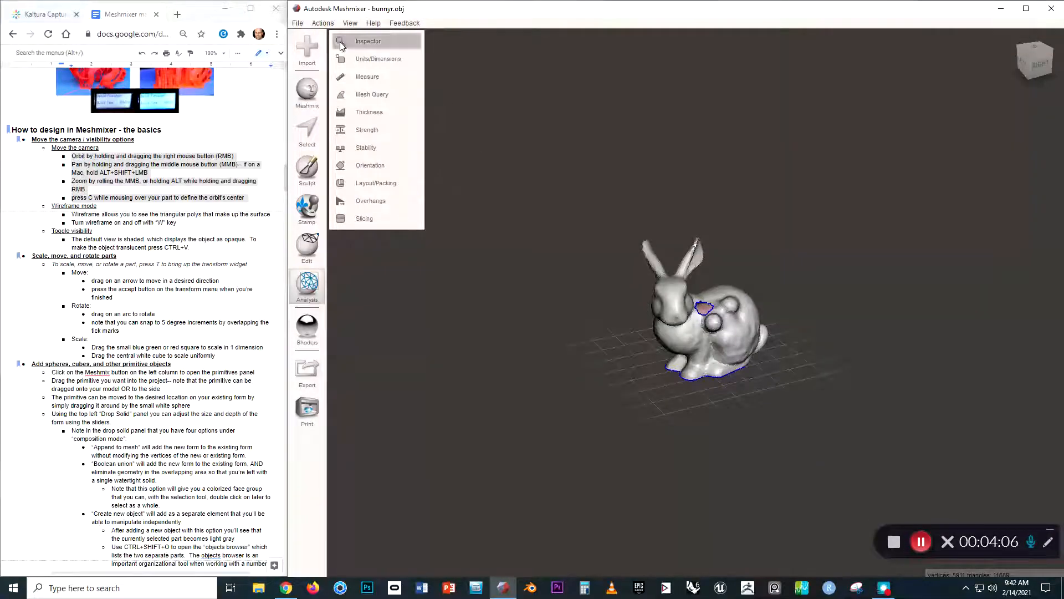
click(351, 24)
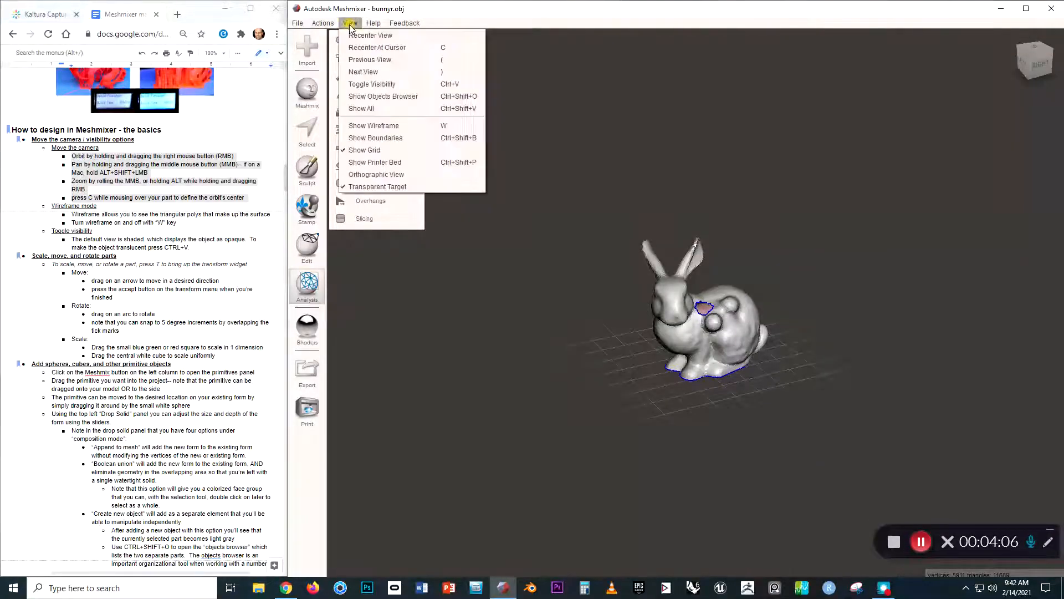
click(364, 150)
scroll(678, 340, up, 3)
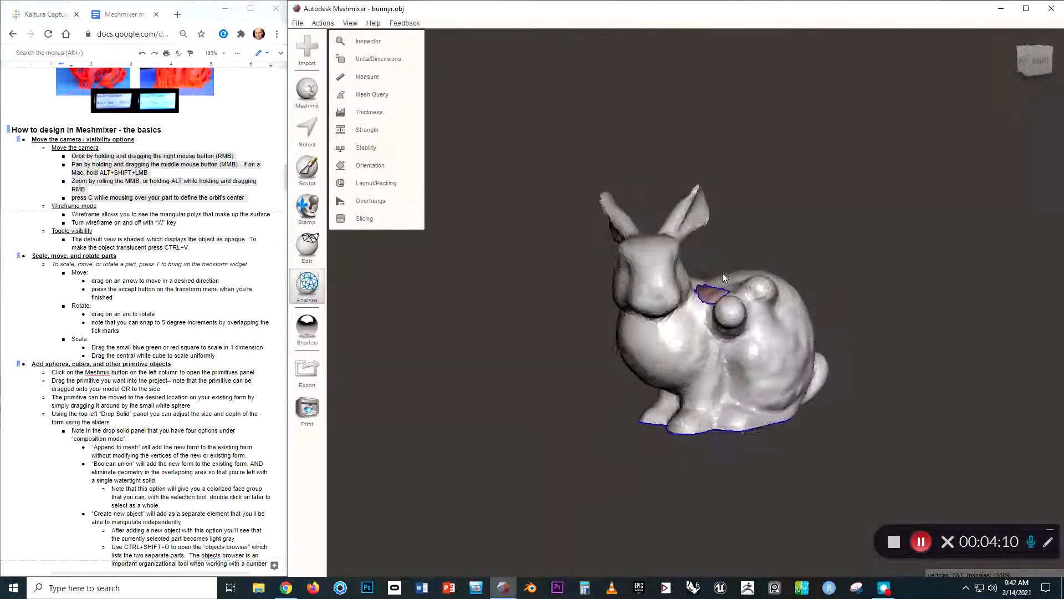
Recenter the view on the bunny and examine it from the front and the side.
right_drag(723, 273, 616, 330)
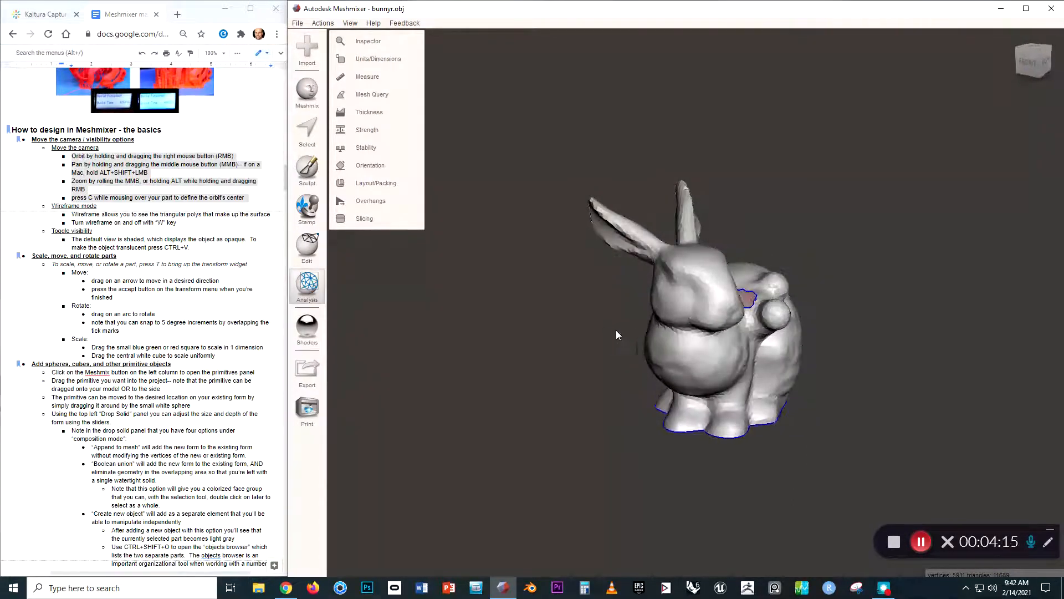
right_drag(690, 312, 708, 230)
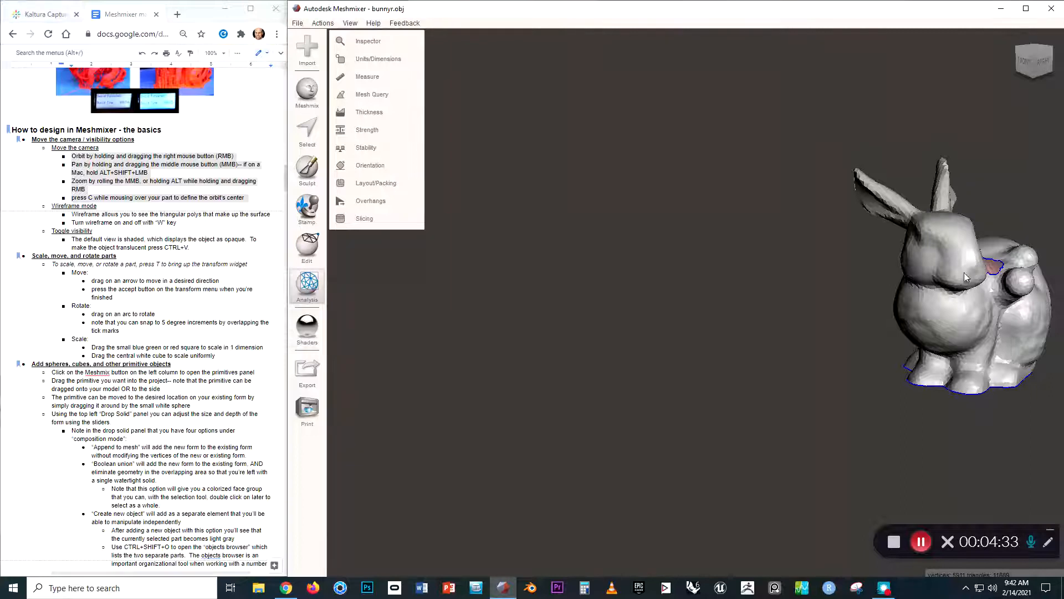
key(f)
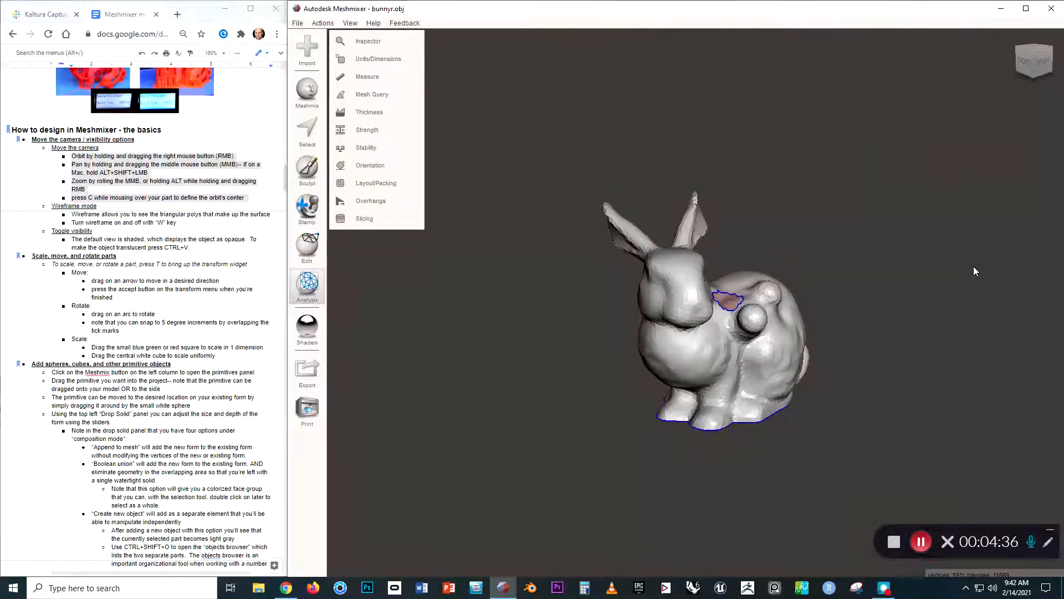
right_drag(753, 220, 673, 239)
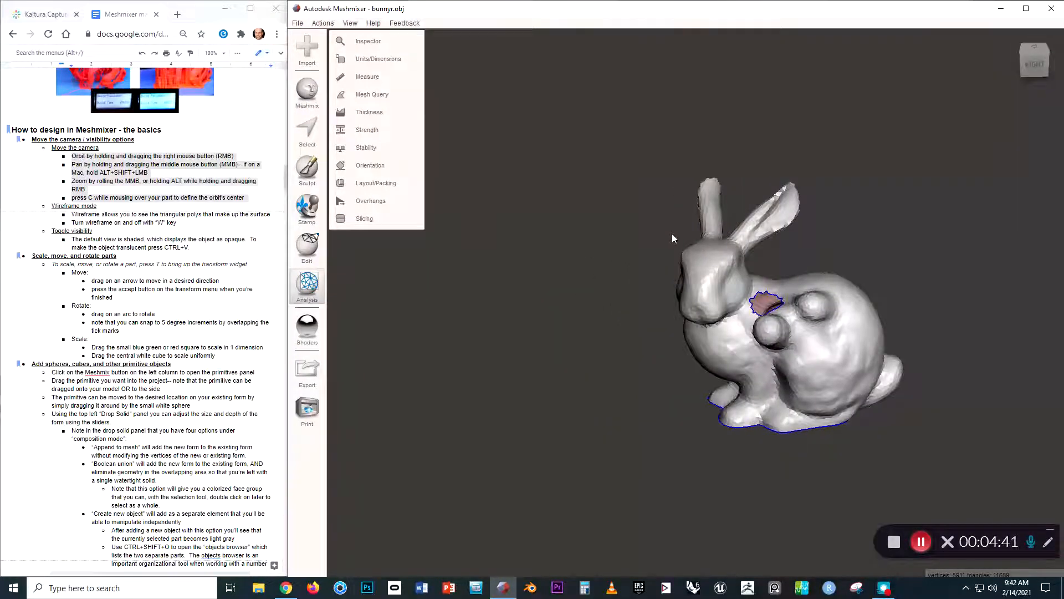